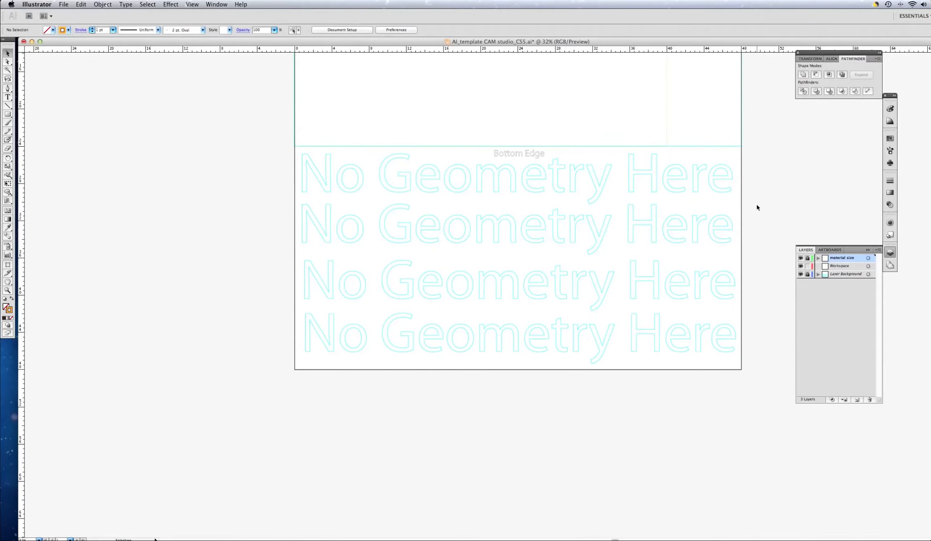
# Step: Set the stroke colour to RGB Magenta and make Workspace the active layer for the Rounded Rectangle tool
pyautogui.scroll(10, 760, 201)
pyautogui.scroll(7, 759, 201)
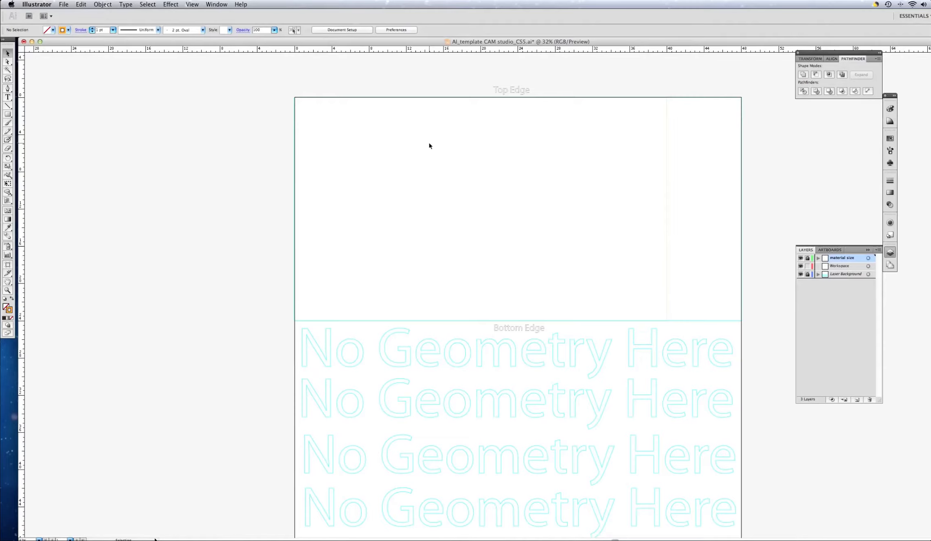
pyautogui.click(68, 30)
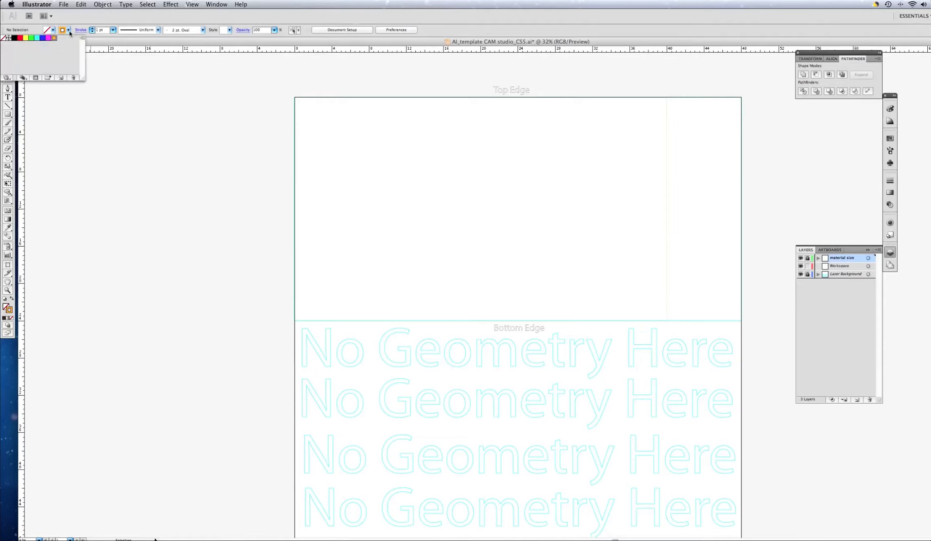
pyautogui.click(48, 38)
pyautogui.click(9, 115)
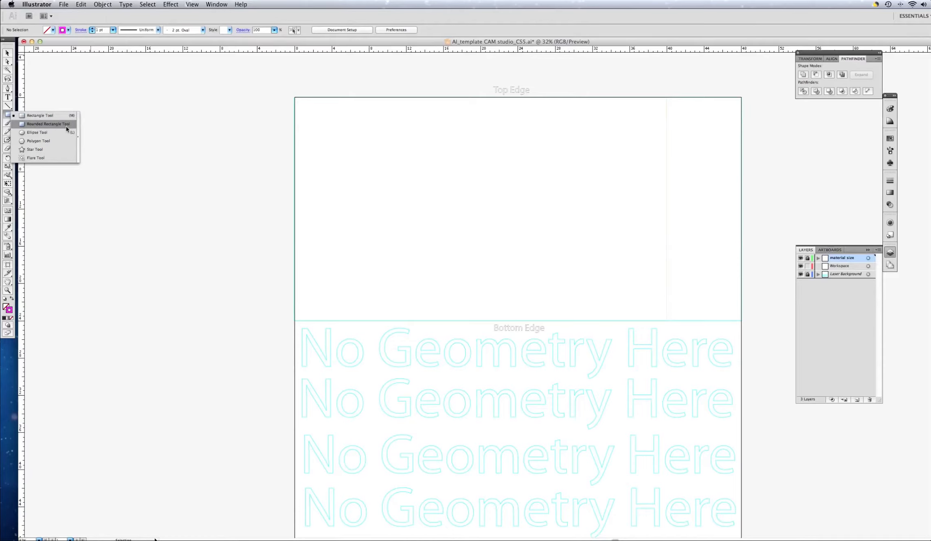
pyautogui.click(67, 127)
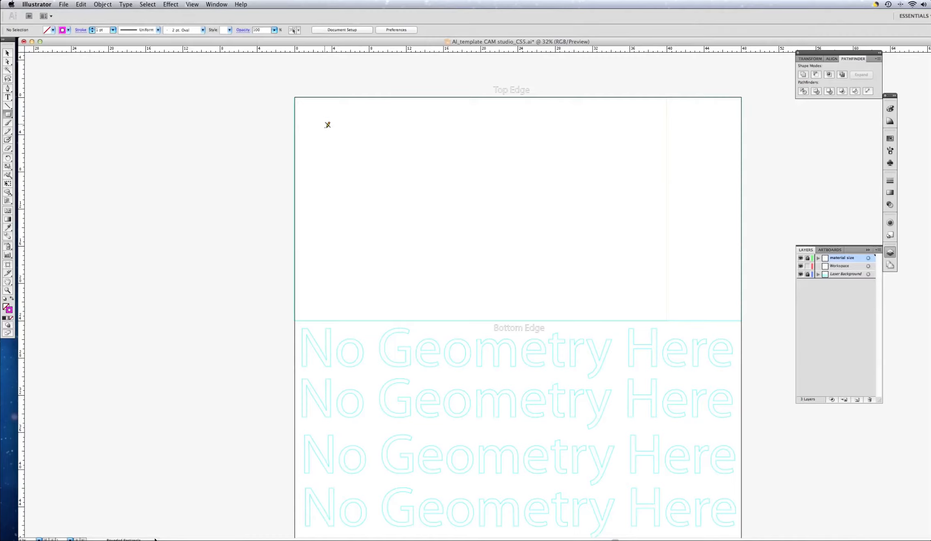
pyautogui.click(839, 267)
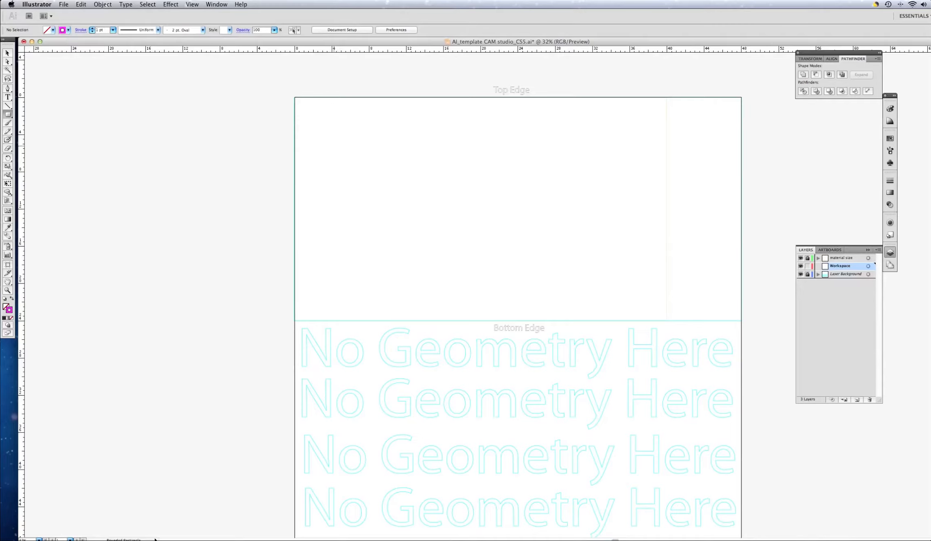
# Step: Create a 3.5 in by 3.5 in rounded rectangle with a 0.5 in corner radius near the artboard's upper-left area
pyautogui.click(335, 147)
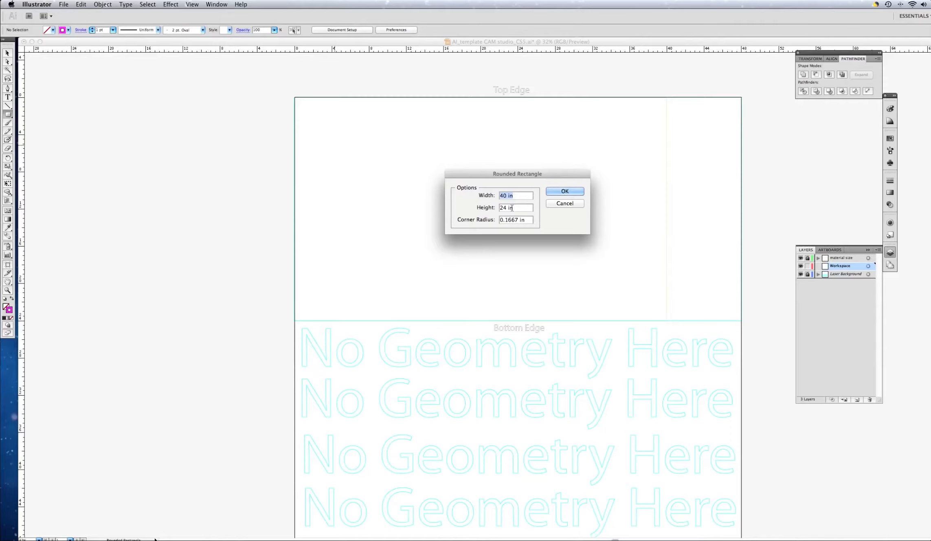
pyautogui.write('3.5')
pyautogui.press('Tab')
pyautogui.write('3.5')
pyautogui.press('Tab')
pyautogui.write('.5')
pyautogui.press('Return')
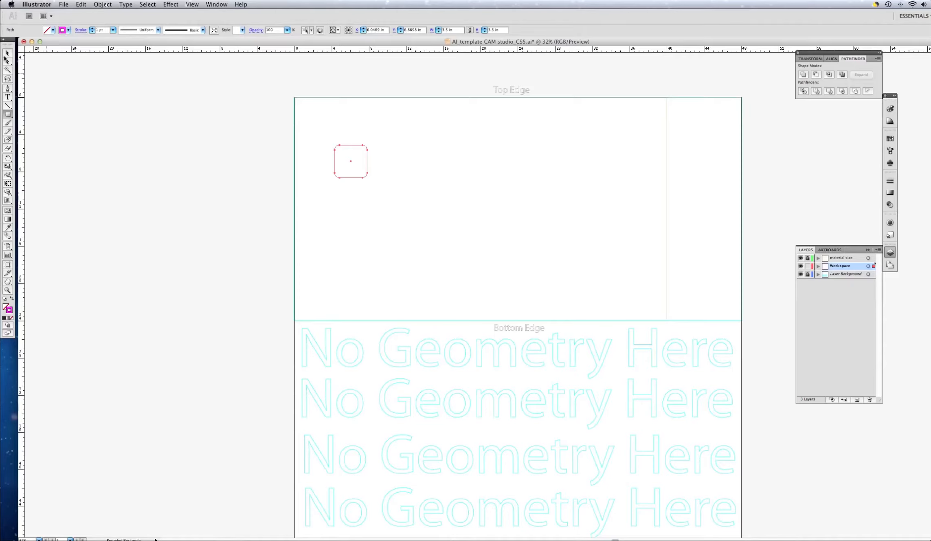
pyautogui.click(10, 55)
pyautogui.scroll(-1, 391, 153)
pyautogui.click(391, 153)
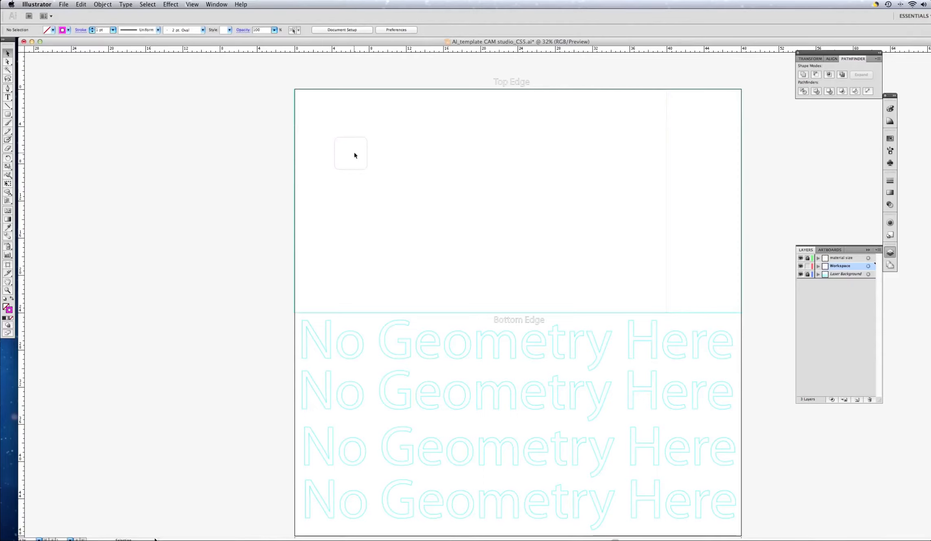
# Step: Set the stroke colour to black for the Line Segment tool
pyautogui.press('super+minus')
pyautogui.press('super+minus')
pyautogui.press('super+plus')
pyautogui.press('super+plus')
pyautogui.press('super+plus')
pyautogui.press('super+plus')
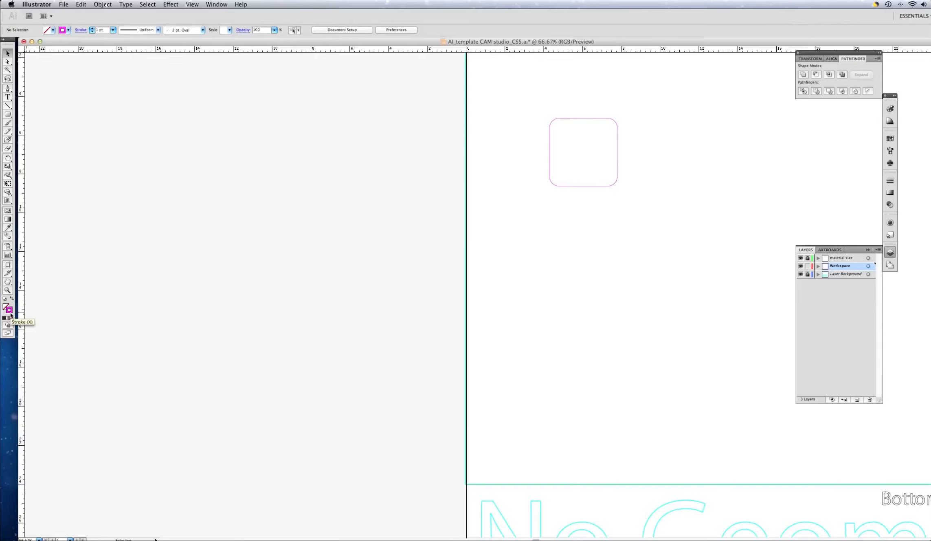
pyautogui.click(68, 31)
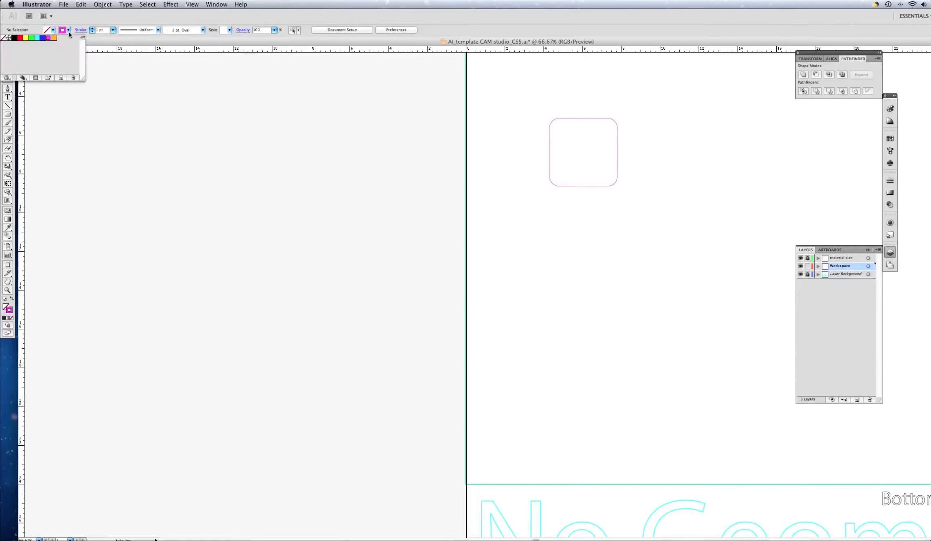
pyautogui.click(14, 38)
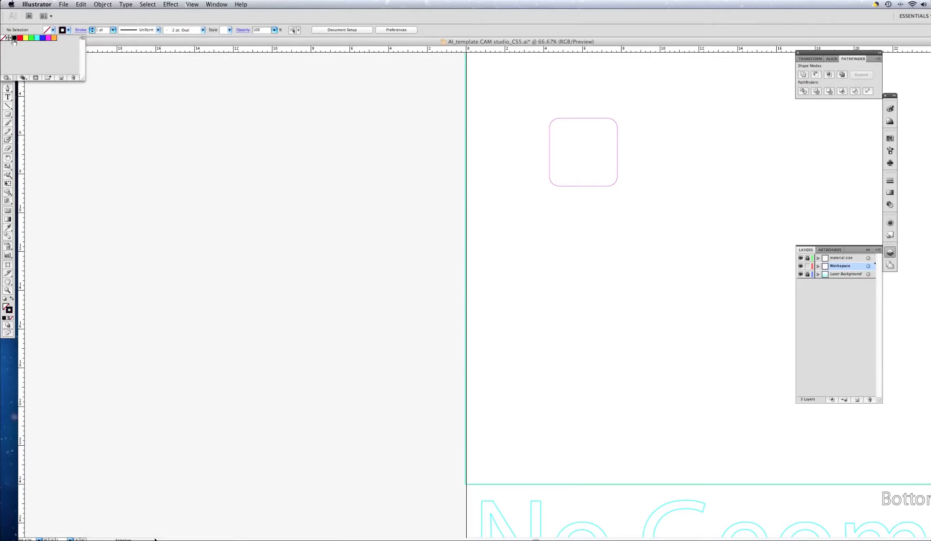
pyautogui.click(8, 108)
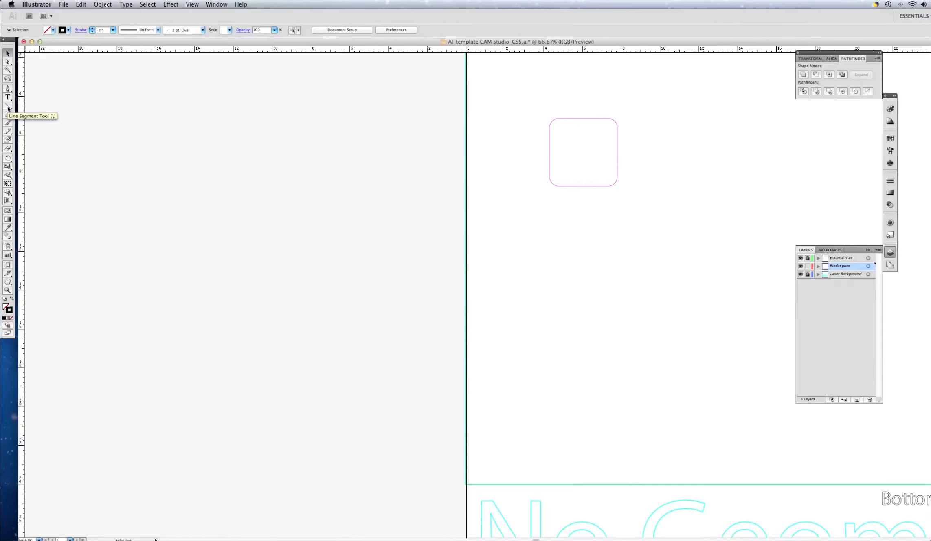
pyautogui.click(8, 108)
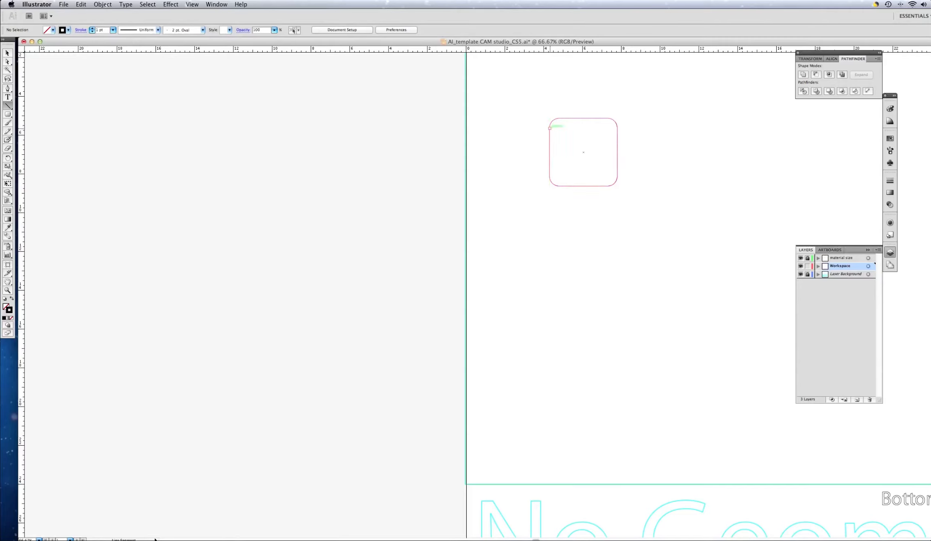
# Step: Draw two horizontal and two vertical guide lines across the rounded square, joining its opposite corner-arc anchor points
pyautogui.moveTo(550, 128); pyautogui.dragTo(617, 128)
pyautogui.moveTo(618, 128); pyautogui.dragTo(617, 128)
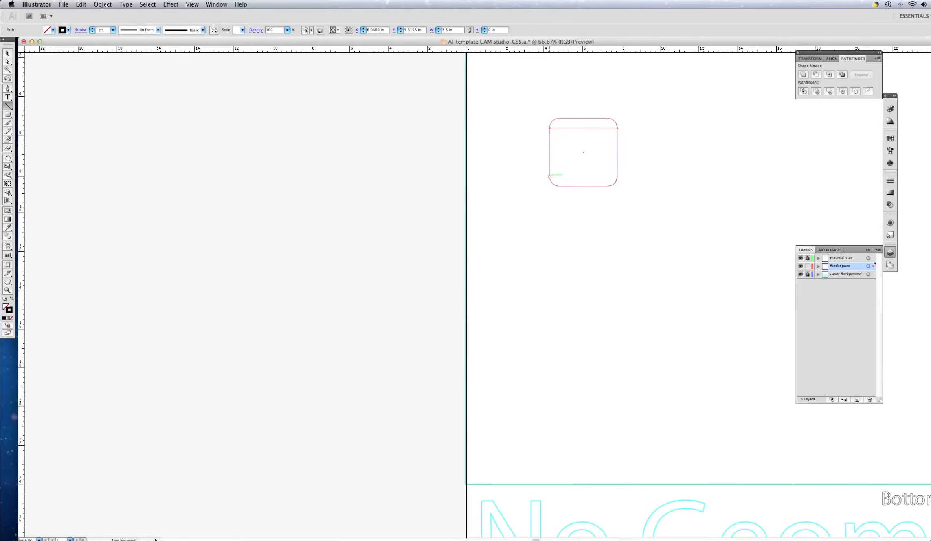
pyautogui.moveTo(550, 176); pyautogui.dragTo(617, 176)
pyautogui.moveTo(617, 177); pyautogui.dragTo(618, 176)
pyautogui.moveTo(558, 118); pyautogui.dragTo(559, 186)
pyautogui.moveTo(608, 118); pyautogui.dragTo(607, 186)
# Step: Create a 0.38 in by 0.38 in circle with a blue stroke at the upper-left intersection of the guide lines
pyautogui.scroll(1, 608, 186)
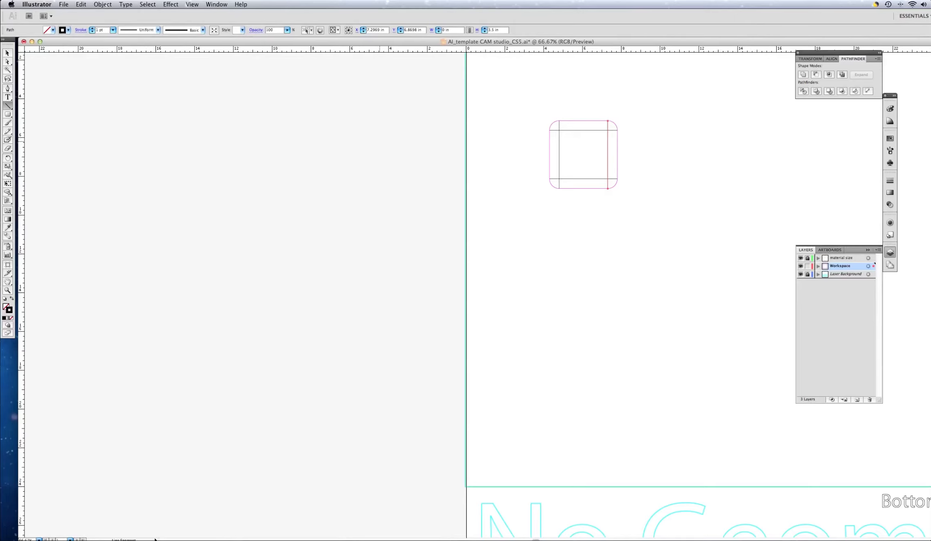
pyautogui.click(8, 116)
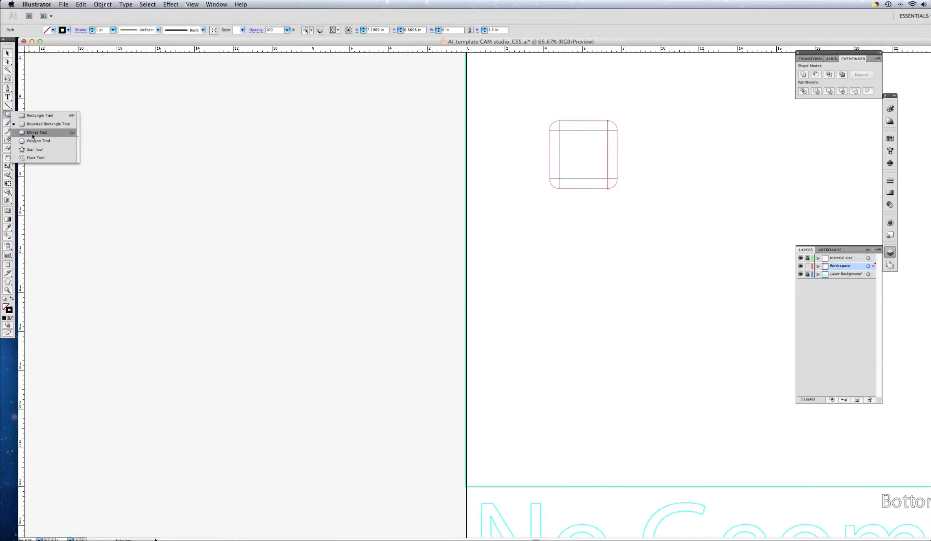
pyautogui.click(33, 136)
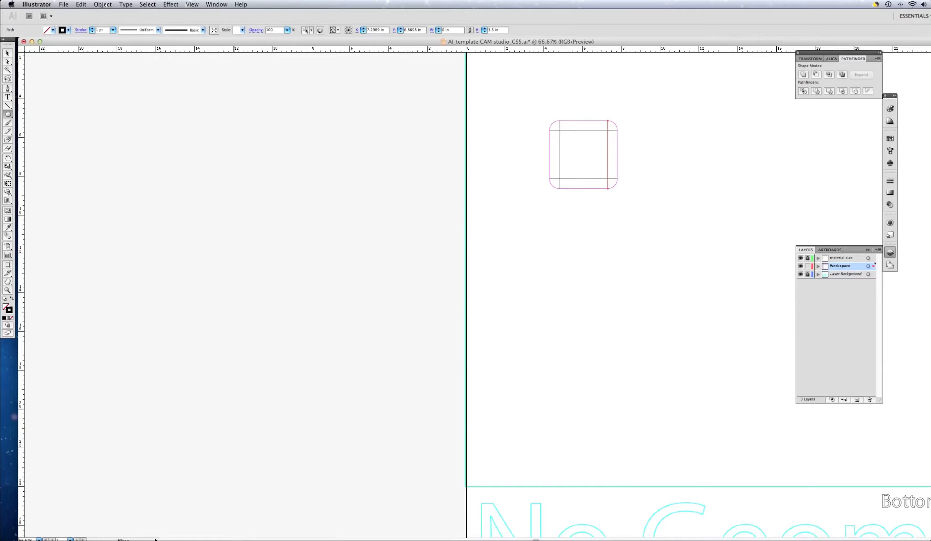
pyautogui.click(69, 31)
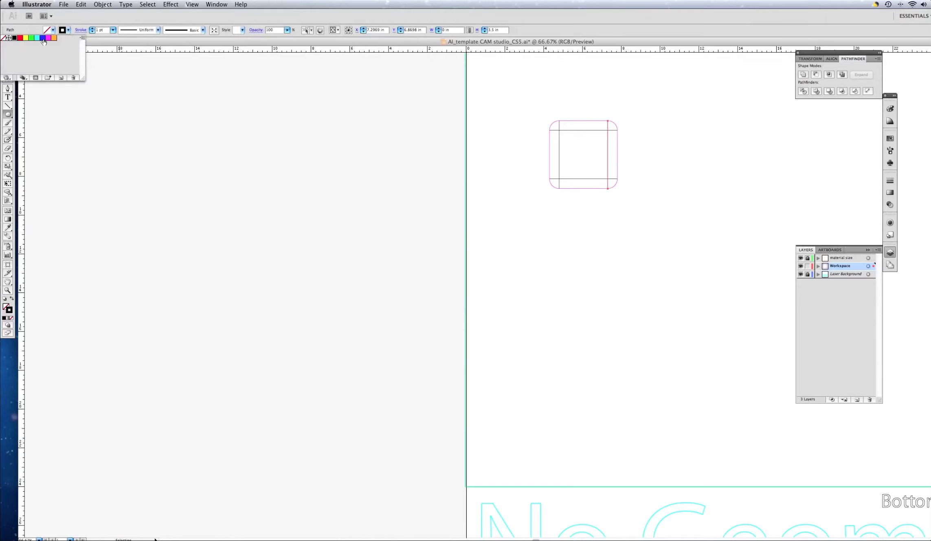
pyautogui.click(43, 39)
pyautogui.click(547, 102)
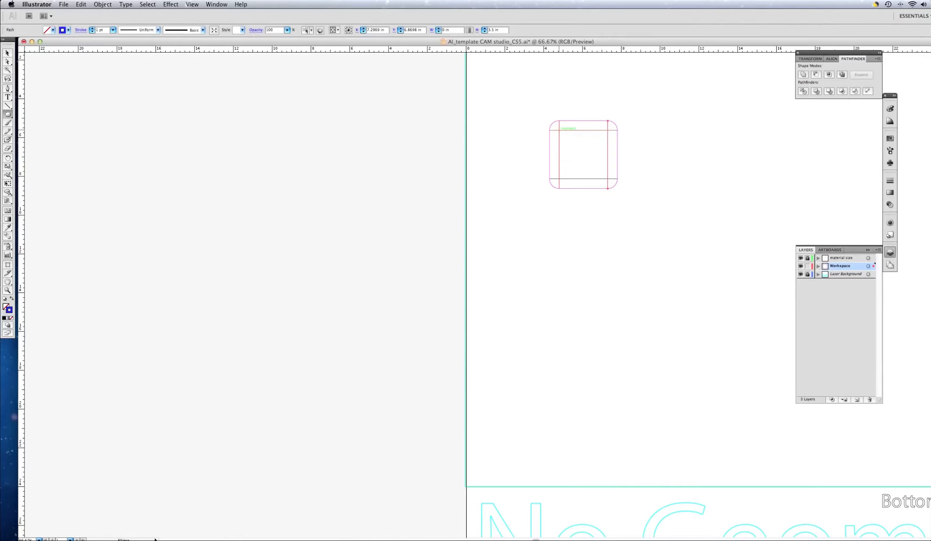
pyautogui.click(559, 130)
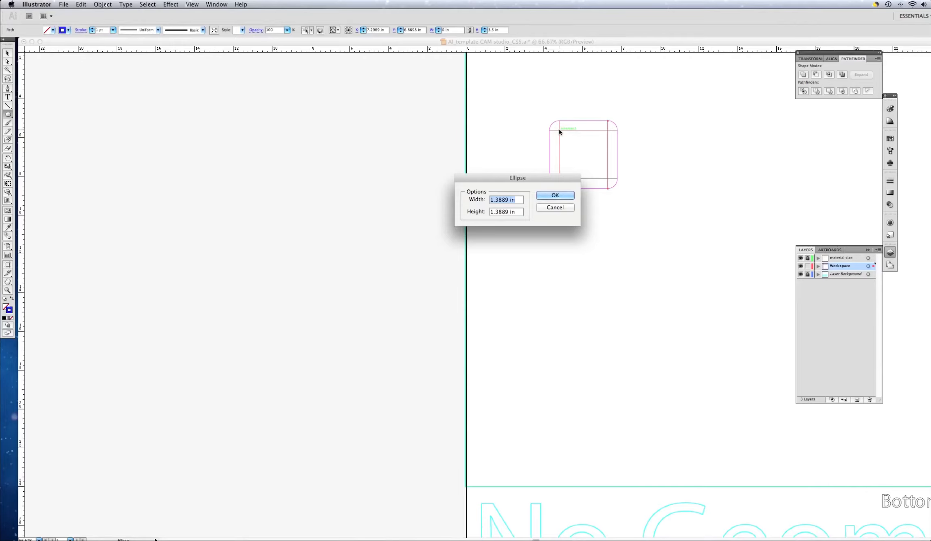
pyautogui.press('BackSpace')
pyautogui.write('0.38')
pyautogui.press('Tab')
pyautogui.write('.38')
pyautogui.press('Return')
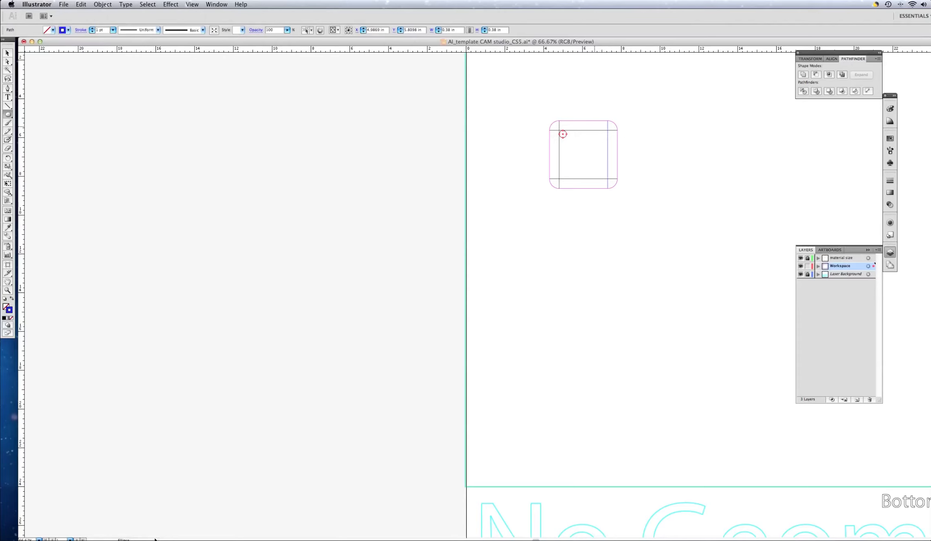
# Step: Centre the circle on the upper-left guide intersection and place a copy of it on the upper-right intersection
pyautogui.scroll(1, 595, 127)
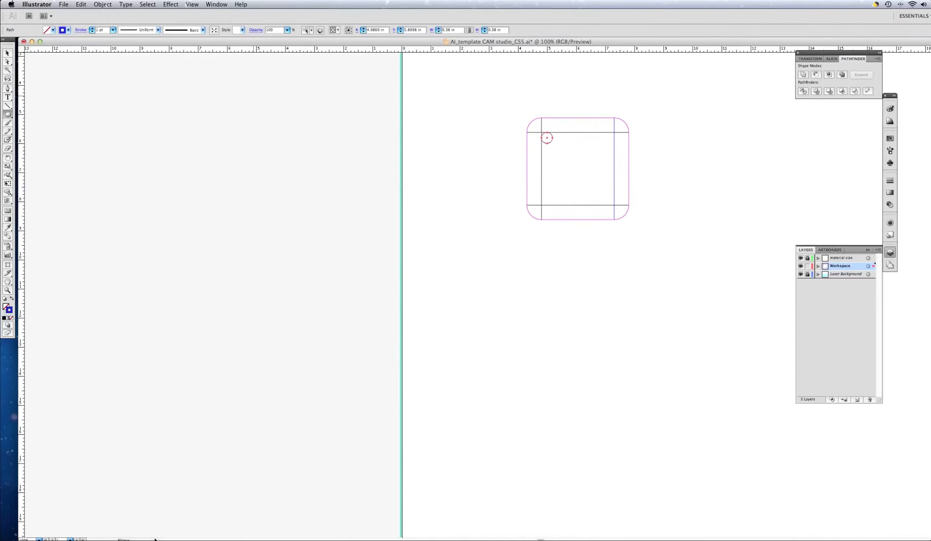
pyautogui.click(8, 54)
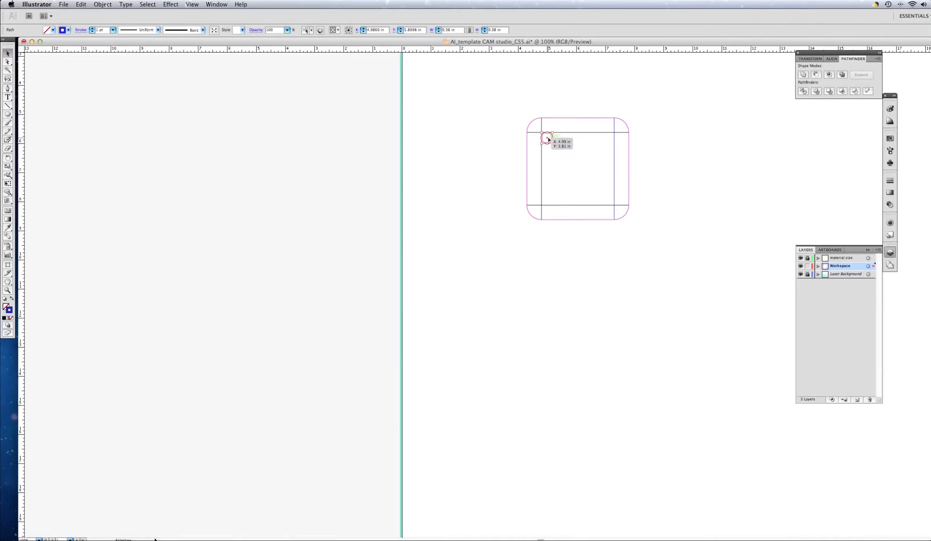
pyautogui.moveTo(548, 140); pyautogui.dragTo(543, 134)
pyautogui.moveTo(543, 135); pyautogui.dragTo(543, 135)
pyautogui.moveTo(542, 134); pyautogui.dragTo(615, 136)
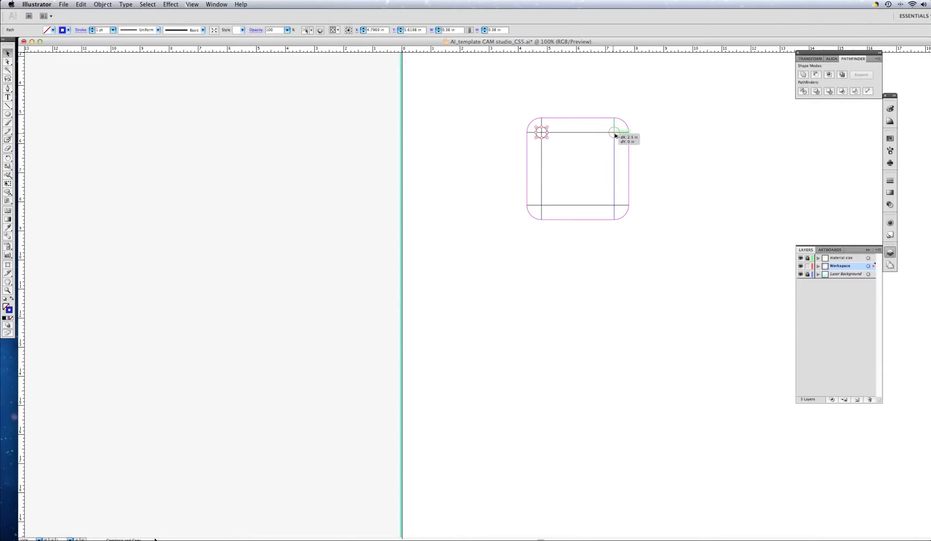
pyautogui.moveTo(615, 135); pyautogui.dragTo(615, 135)
pyautogui.click(595, 152)
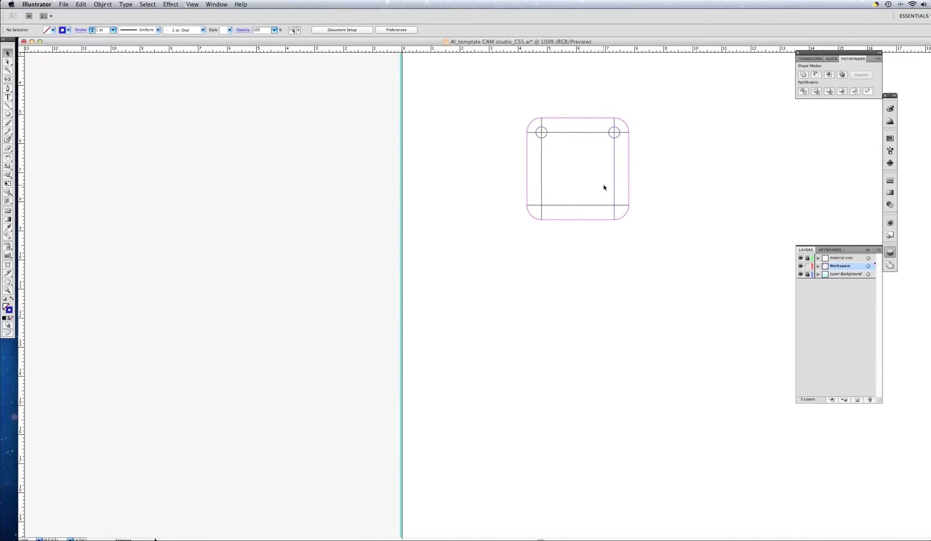
# Step: Paste two more copies of the circle and centre them on the lower-left and lower-right guide intersections
pyautogui.click(546, 138)
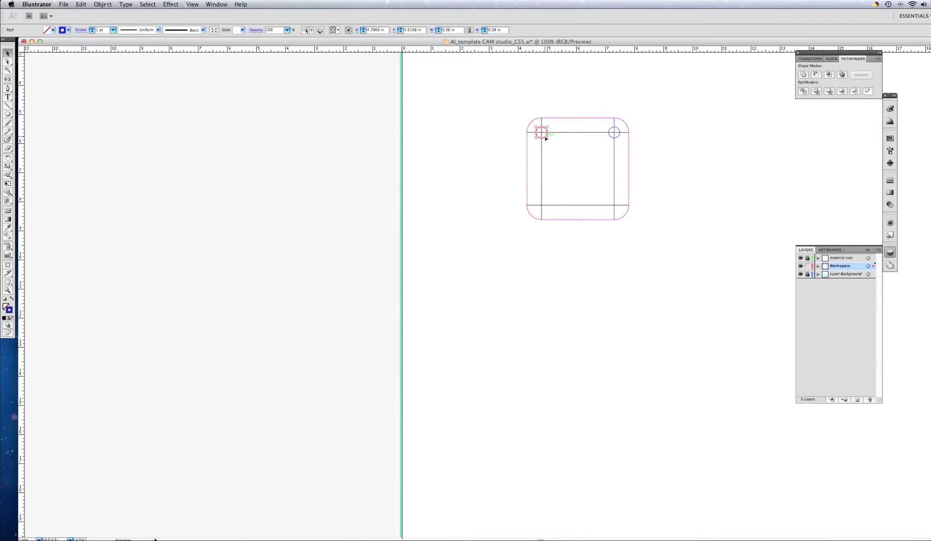
pyautogui.press('a')
pyautogui.press('super+v')
pyautogui.press('v')
pyautogui.moveTo(518, 296); pyautogui.dragTo(542, 206)
pyautogui.press('super+z')
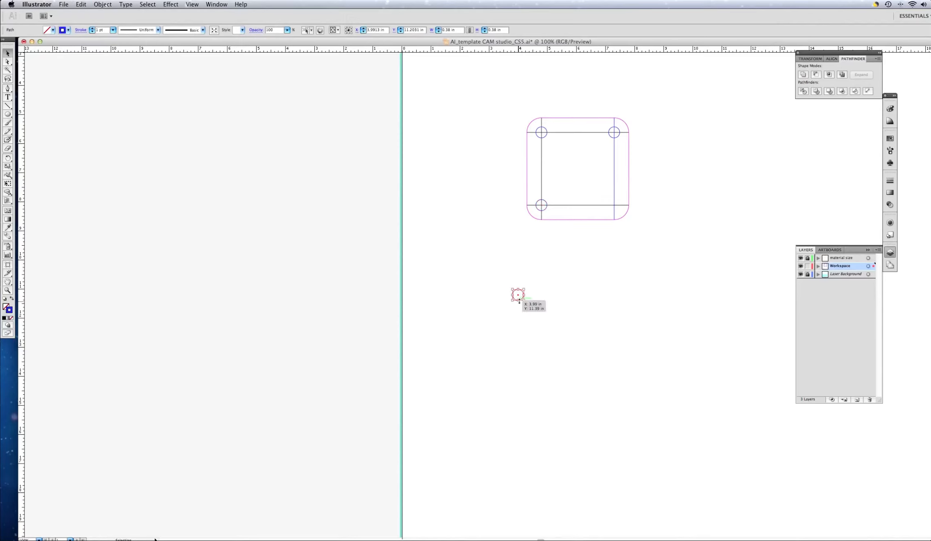
pyautogui.moveTo(518, 295); pyautogui.dragTo(614, 206)
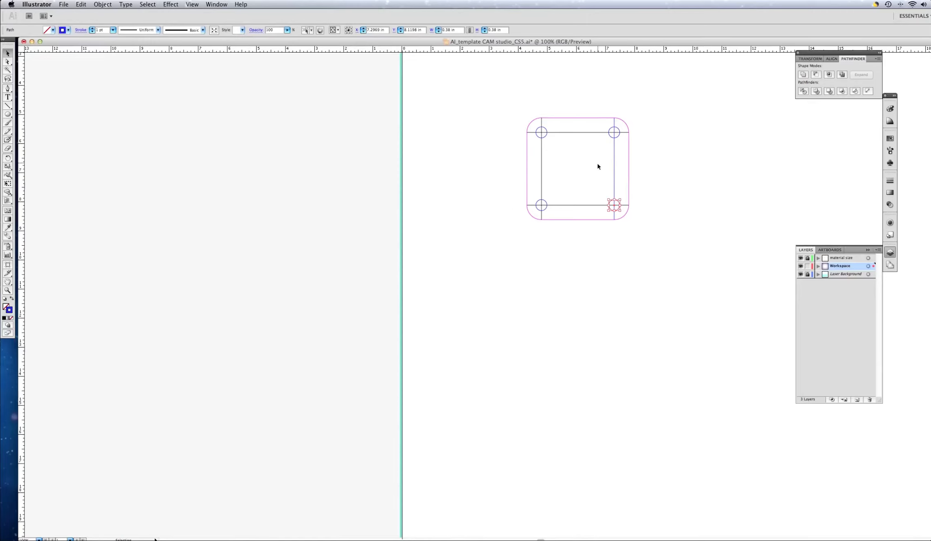
# Step: Delete the four straight guide lines, keeping the rounded square and the four circles
pyautogui.click(579, 132)
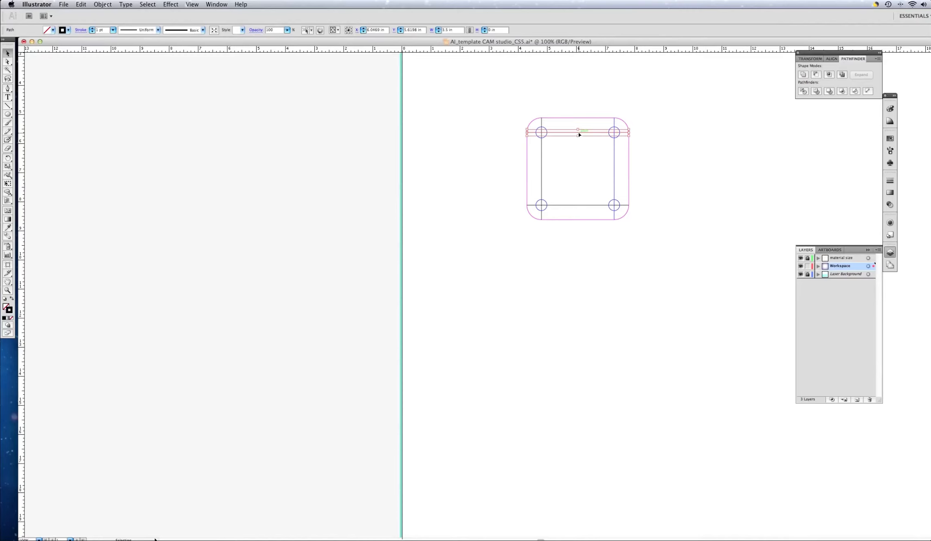
pyautogui.keyDown('shift'); pyautogui.click(541, 165); pyautogui.keyUp('shift')
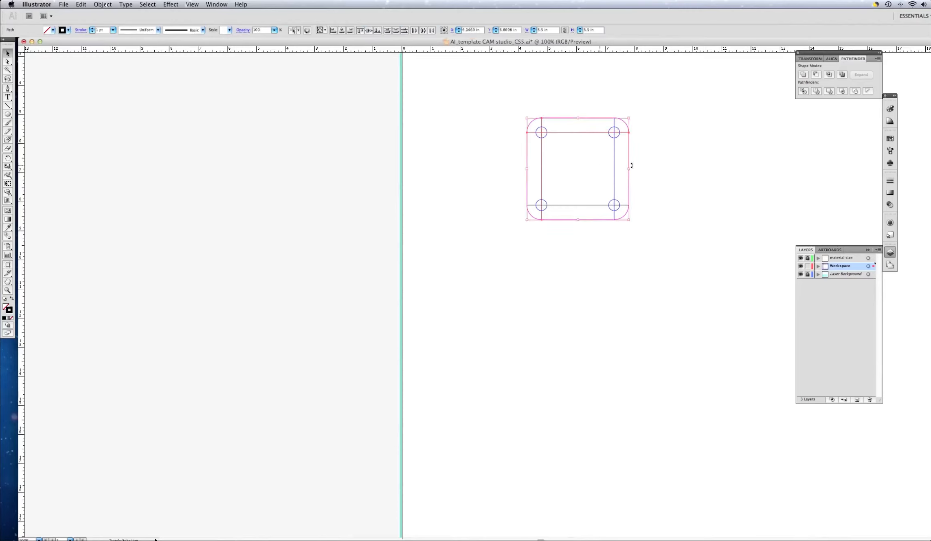
pyautogui.keyDown('shift'); pyautogui.click(615, 166); pyautogui.keyUp('shift')
pyautogui.keyDown('shift'); pyautogui.click(594, 205); pyautogui.keyUp('shift')
pyautogui.click(563, 203)
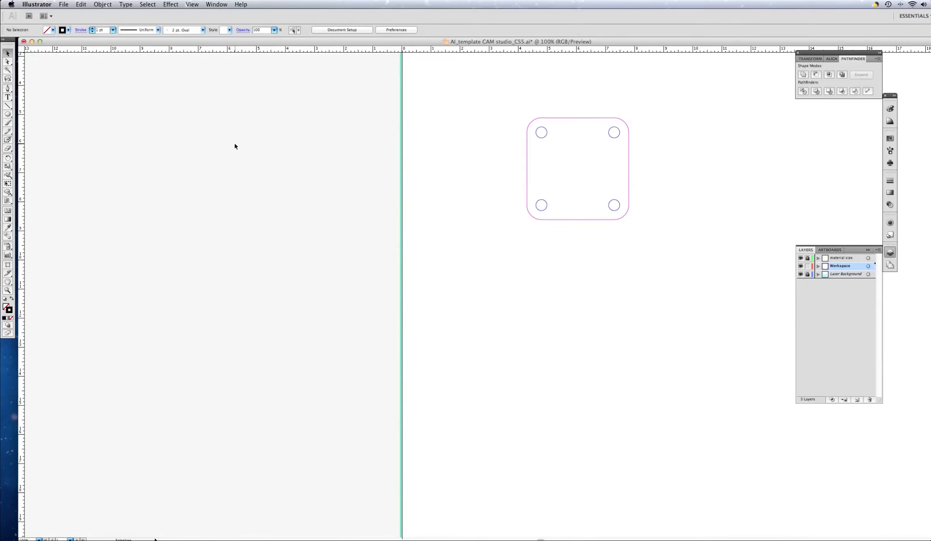
# Step: Set up the Type tool with an RGB Yellow stroke and a 36 pt font size
pyautogui.click(8, 98)
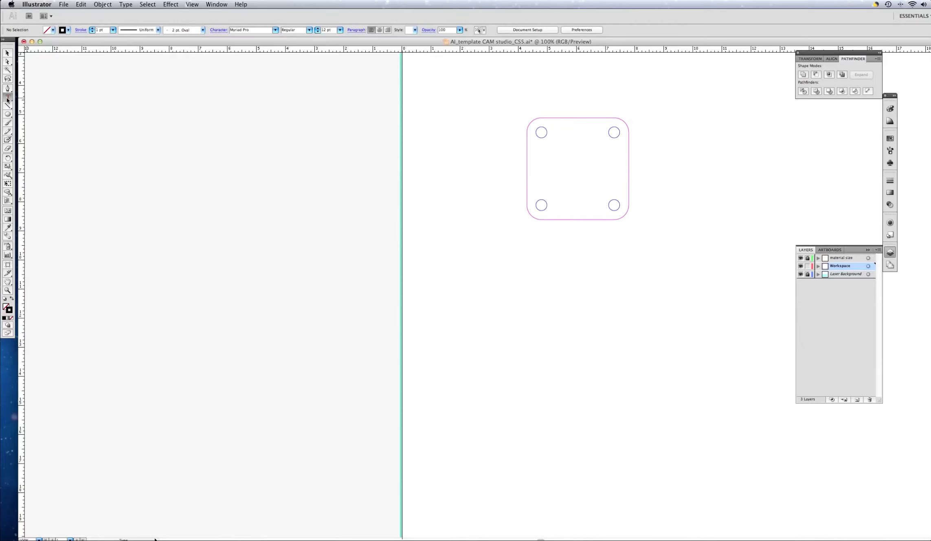
pyautogui.click(7, 97)
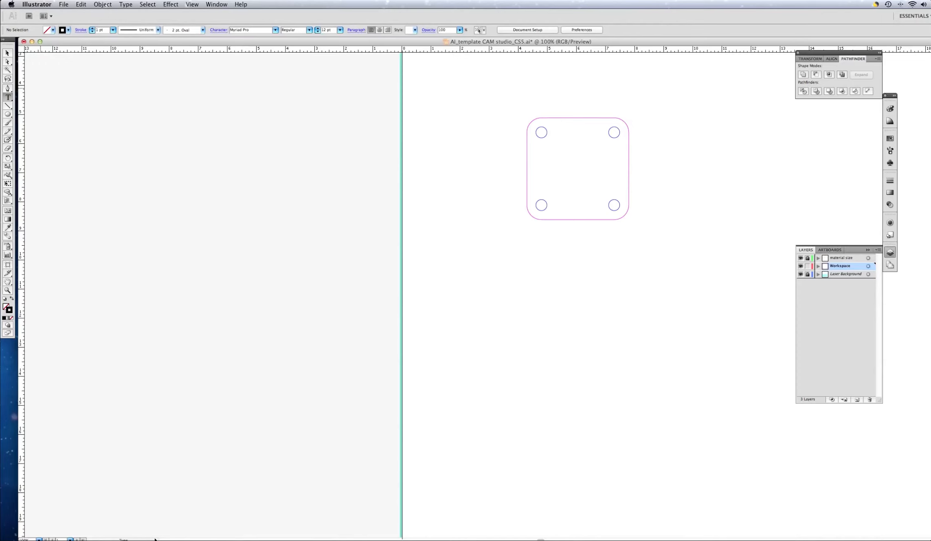
pyautogui.click(68, 30)
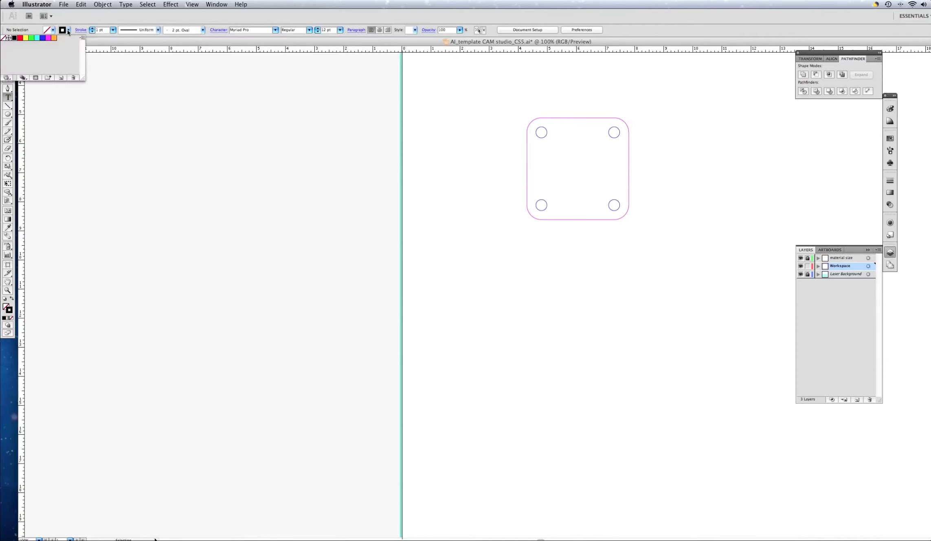
pyautogui.click(26, 38)
pyautogui.click(326, 31)
pyautogui.moveTo(327, 30); pyautogui.dragTo(318, 29)
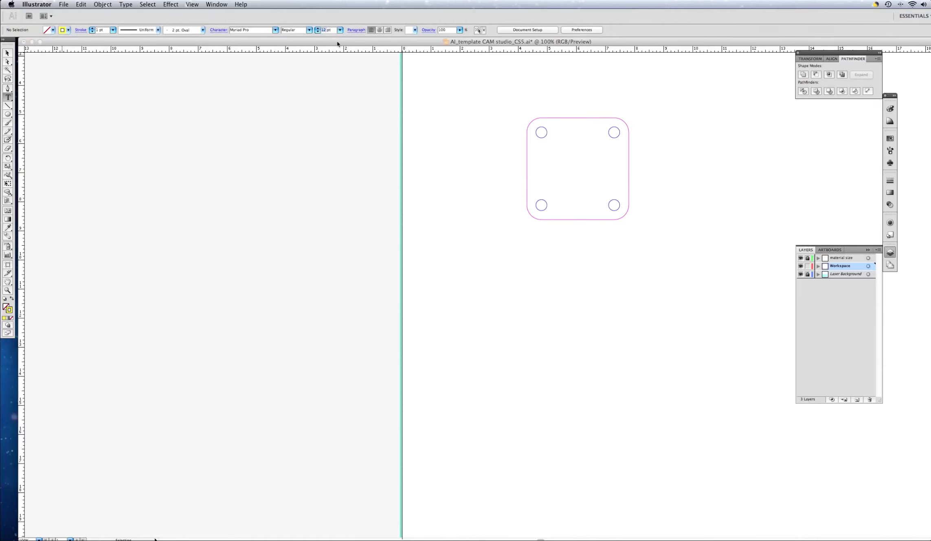
pyautogui.write('36')
pyautogui.press('Return')
# Step: Add the letter A just below the upper-left circle and the letter B just below the upper-right circle
pyautogui.click(540, 149)
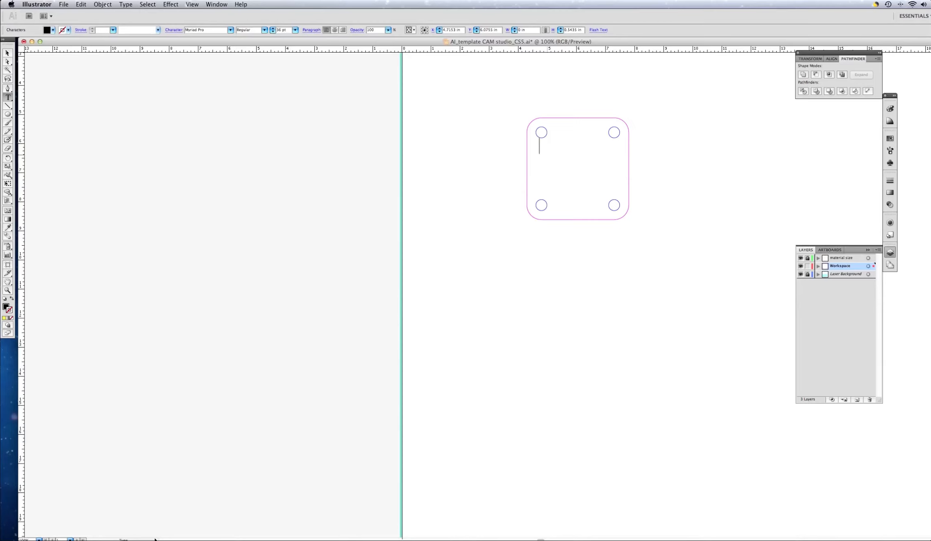
pyautogui.write('A')
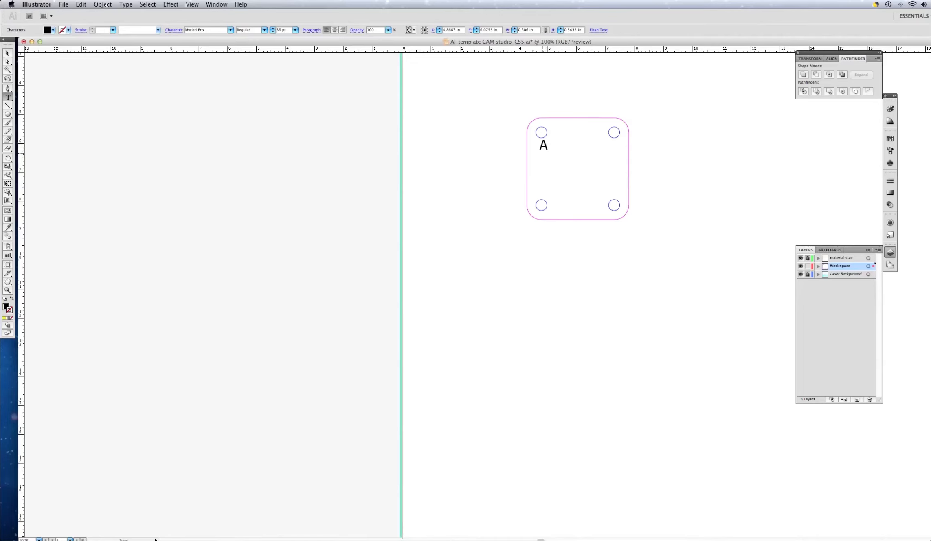
pyautogui.click(8, 54)
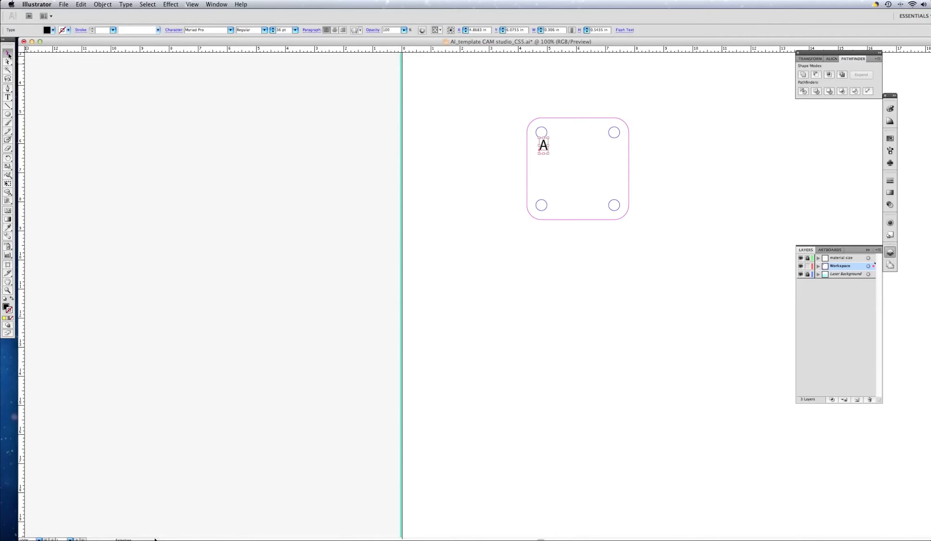
pyautogui.click(7, 97)
pyautogui.click(605, 147)
pyautogui.write('B')
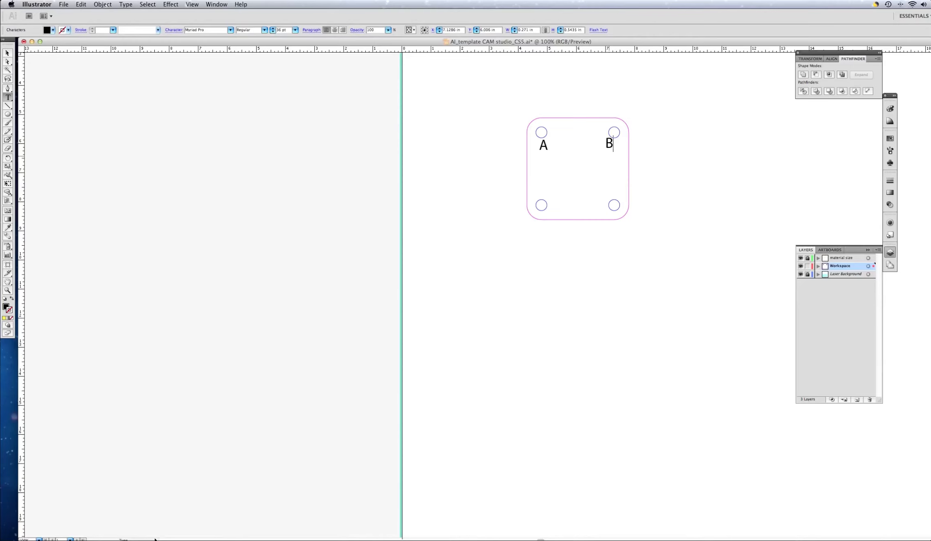
pyautogui.click(8, 54)
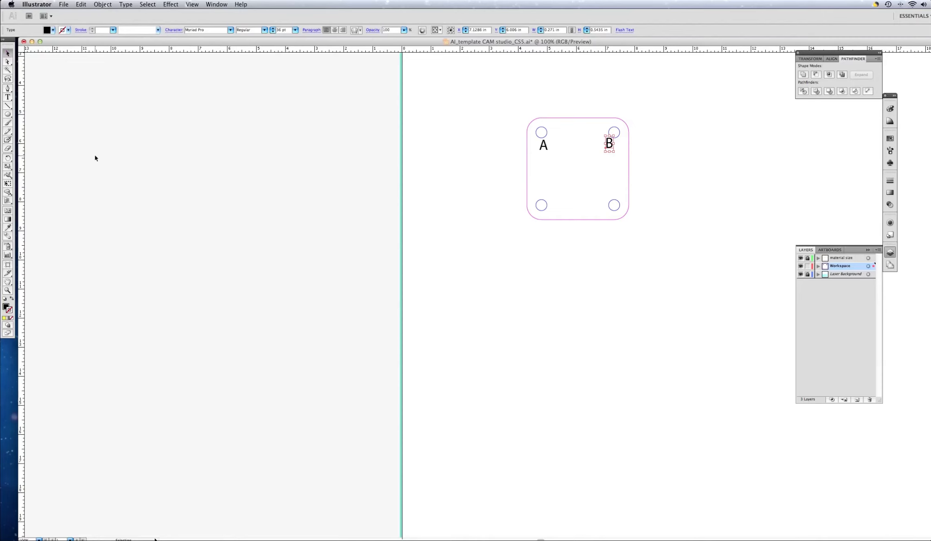
# Step: Add the letter C just above the lower-right circle and the letter D just above the lower-left circle
pyautogui.click(8, 97)
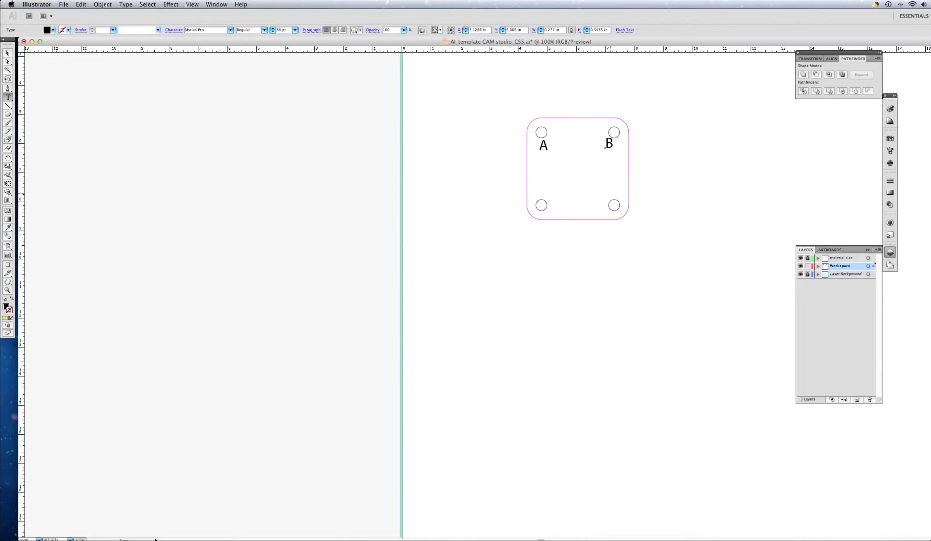
pyautogui.click(609, 191)
pyautogui.write('C')
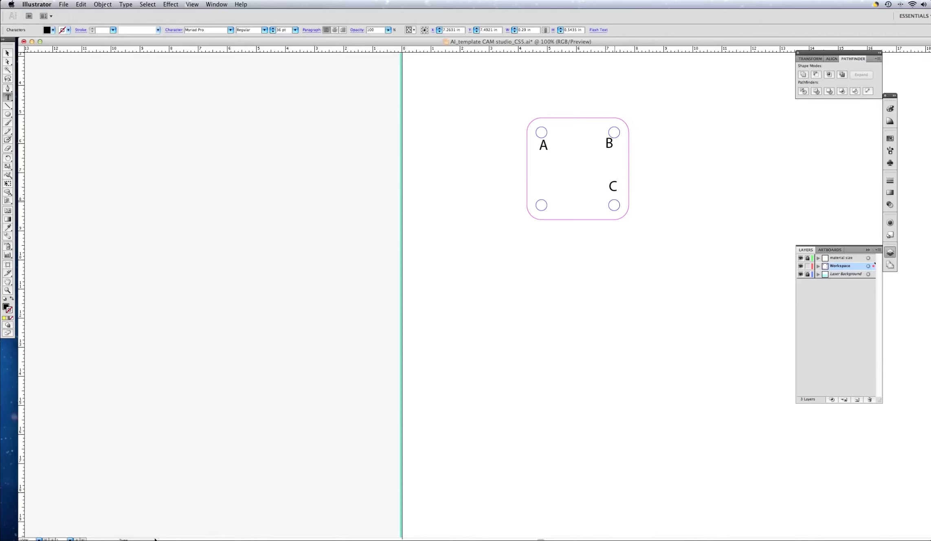
pyautogui.write('V')
pyautogui.press('BackSpace')
pyautogui.click(6, 54)
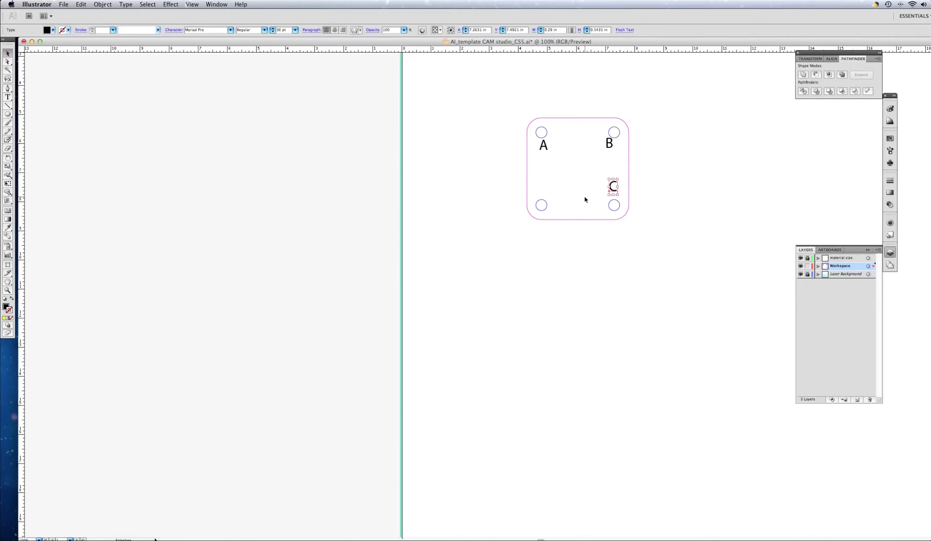
pyautogui.press('t')
pyautogui.click(538, 189)
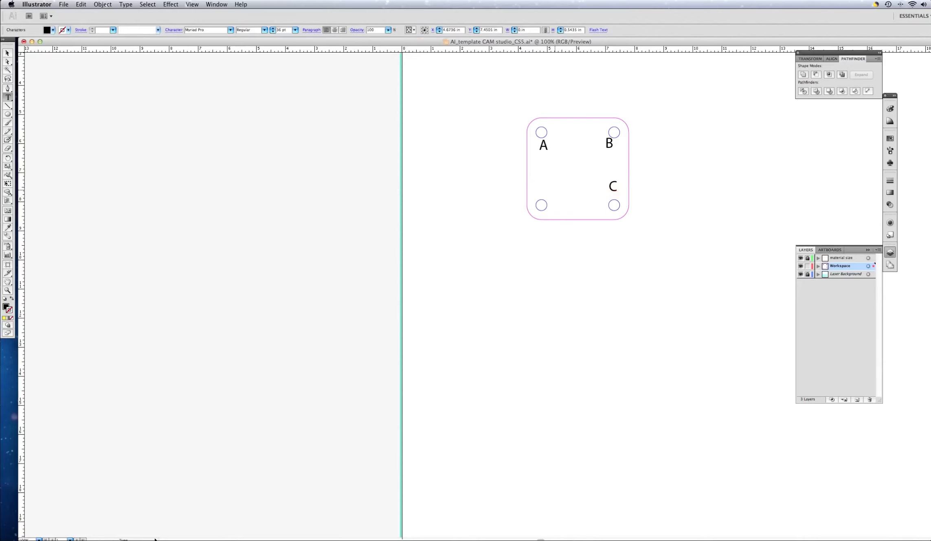
pyautogui.write('D')
pyautogui.click(7, 53)
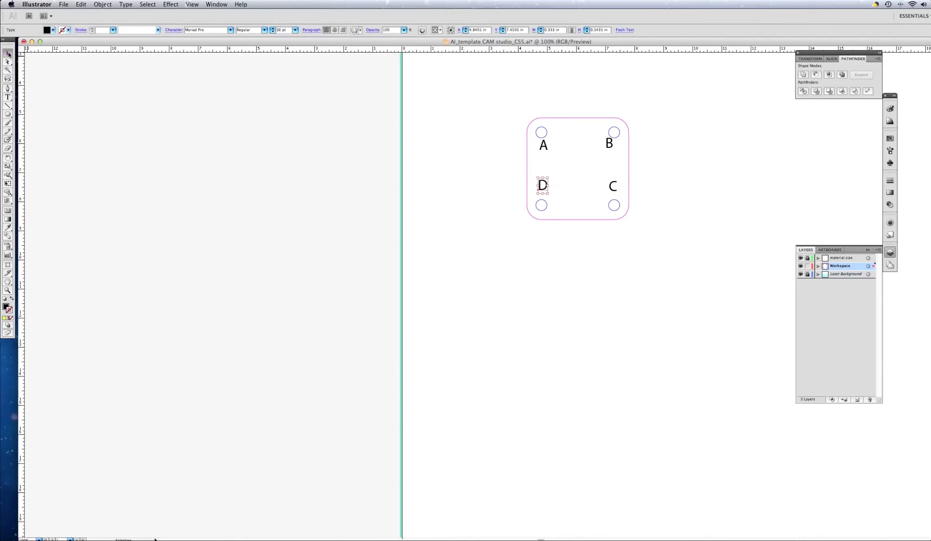
# Step: Select the letters A, B, C and D together and set their fill to None
pyautogui.keyDown('shift'); pyautogui.click(546, 151); pyautogui.keyUp('shift')
pyautogui.keyDown('shift'); pyautogui.click(613, 147); pyautogui.keyUp('shift')
pyautogui.keyDown('shift'); pyautogui.click(620, 187); pyautogui.keyUp('shift')
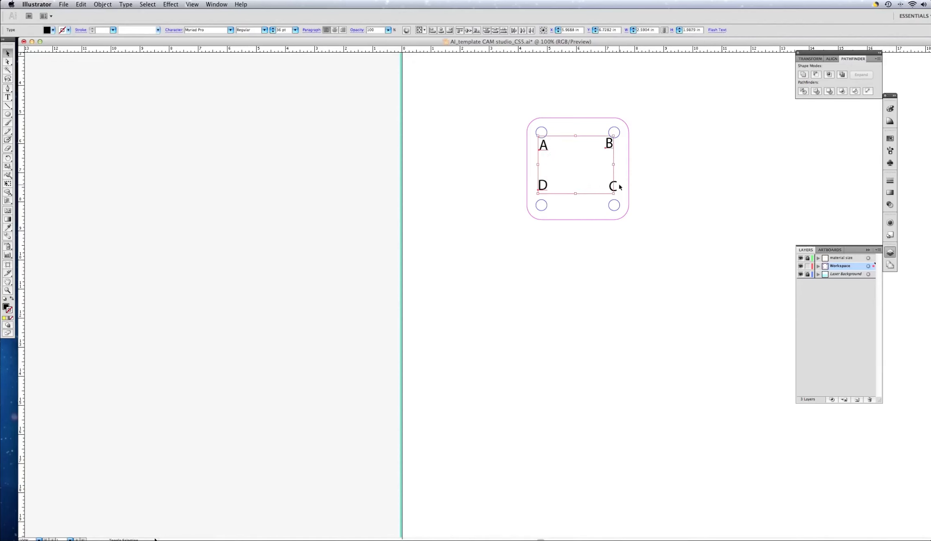
pyautogui.keyDown('shift'); pyautogui.click(615, 184); pyautogui.keyUp('shift')
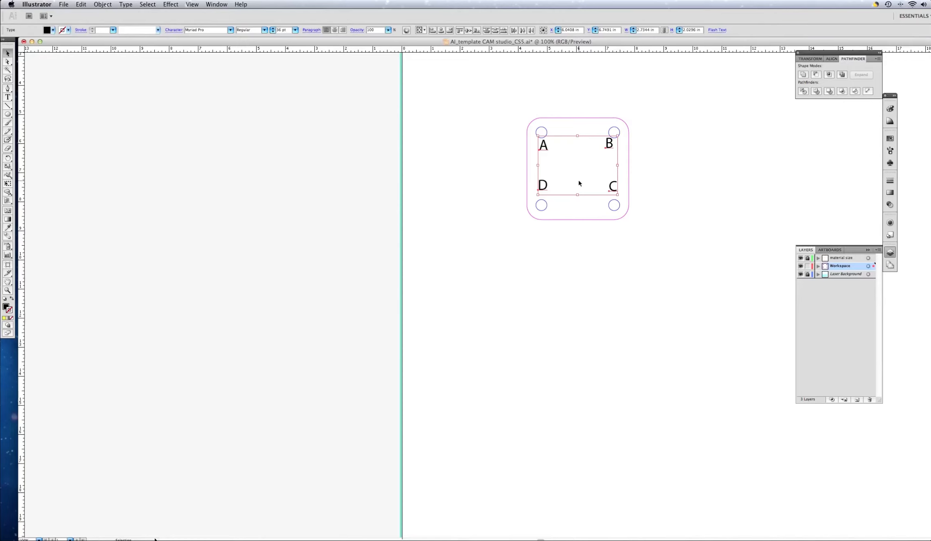
pyautogui.click(6, 307)
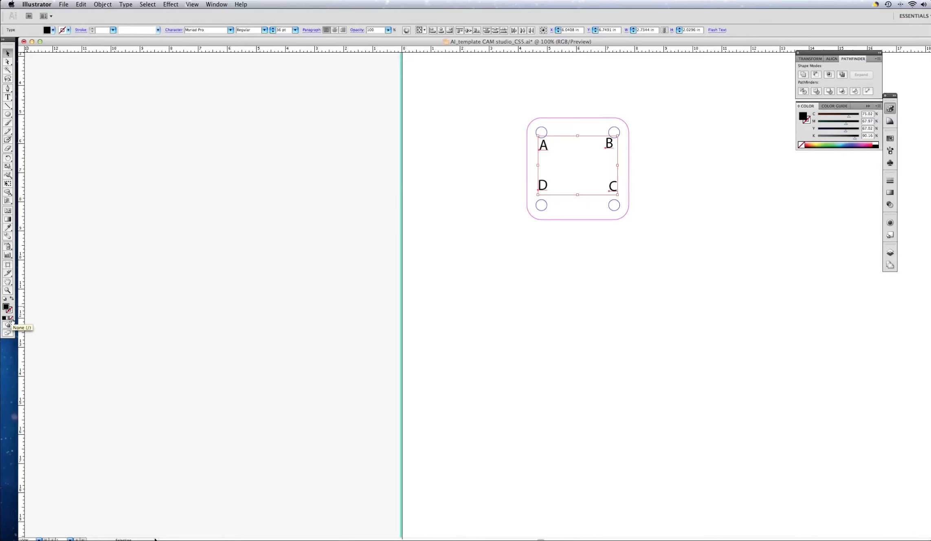
pyautogui.click(11, 318)
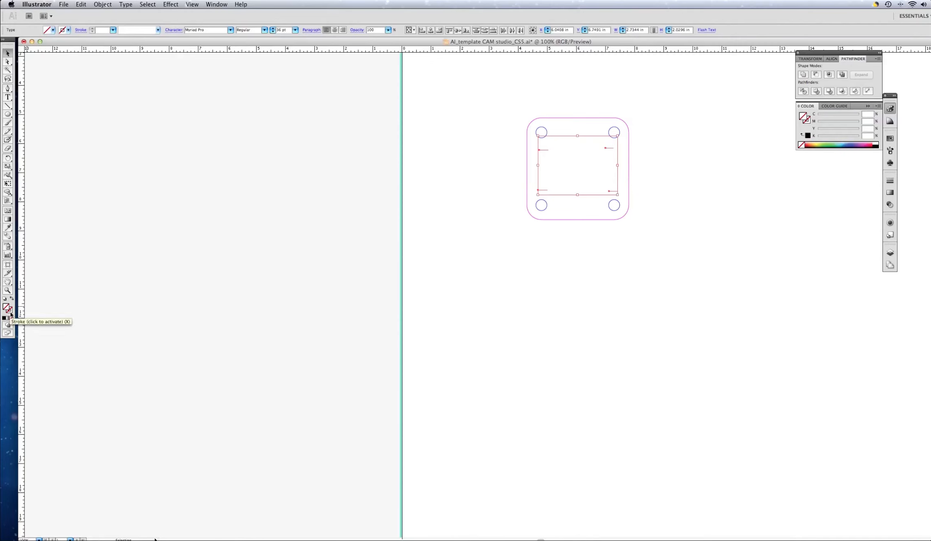
# Step: Give the four selected letters an RGB Yellow stroke and deselect them
pyautogui.click(10, 313)
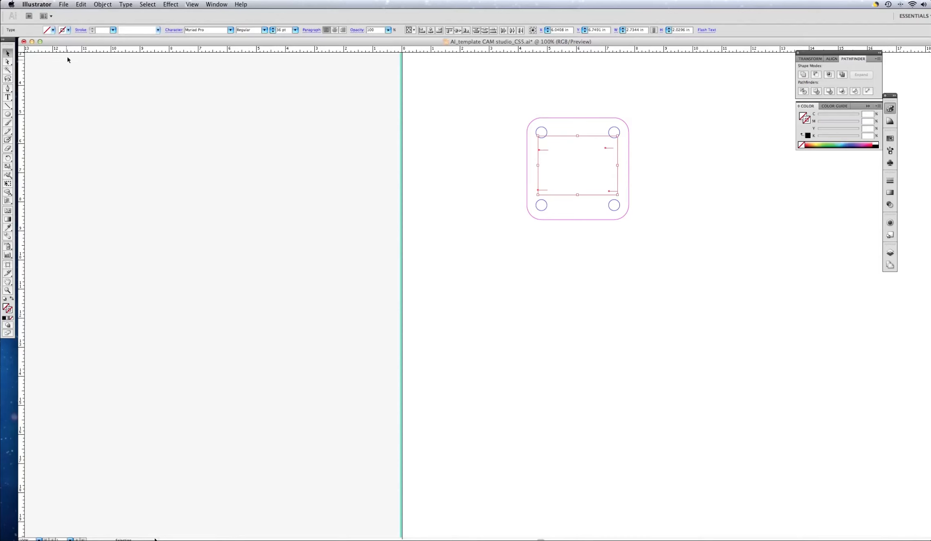
pyautogui.click(68, 31)
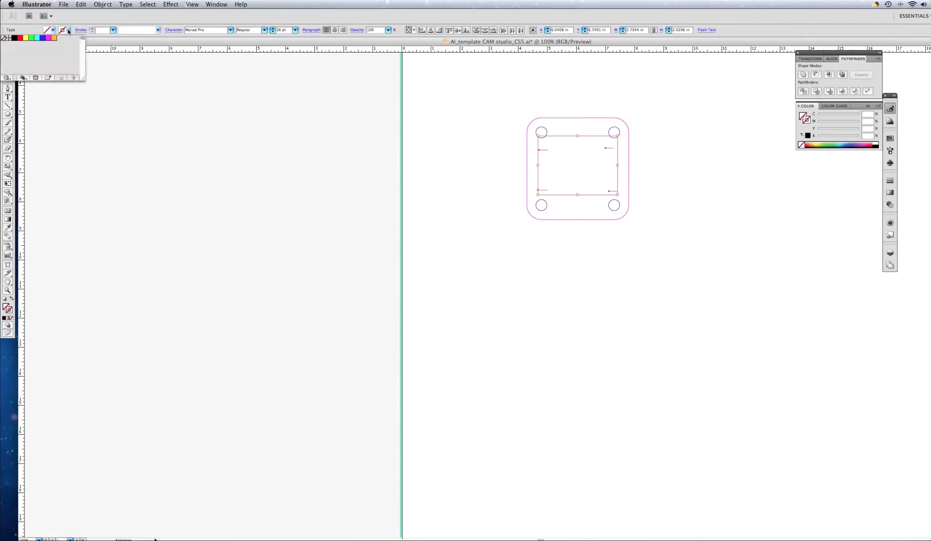
pyautogui.click(24, 38)
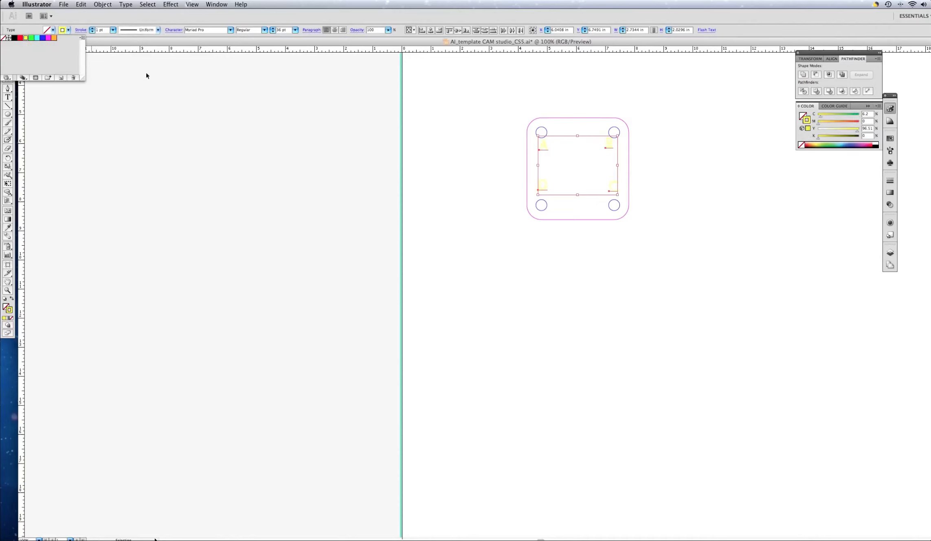
pyautogui.click(437, 111)
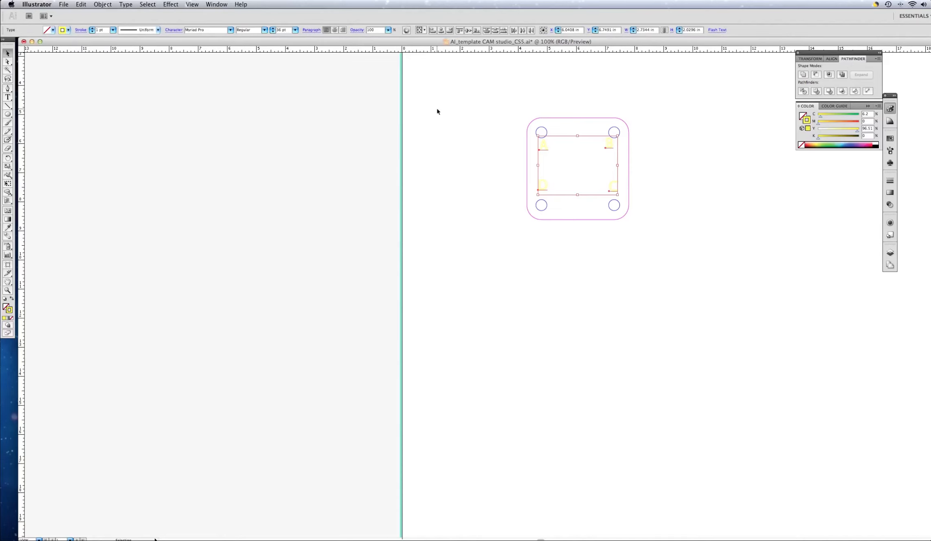
pyautogui.click(461, 120)
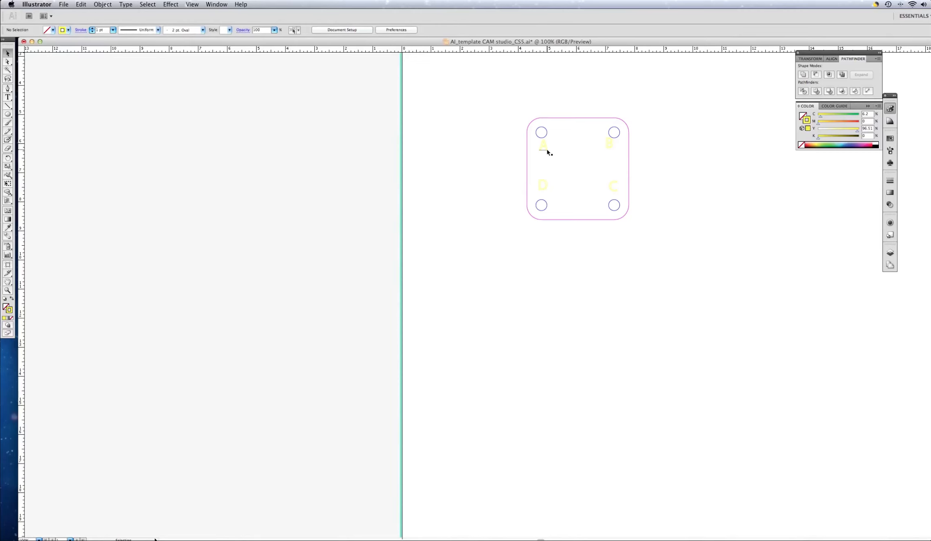
# Step: Shift the four letters slightly downward so A lines up with B, D with C, and C sits beneath B
pyautogui.moveTo(548, 151); pyautogui.dragTo(547, 154)
pyautogui.moveTo(613, 149); pyautogui.dragTo(614, 152)
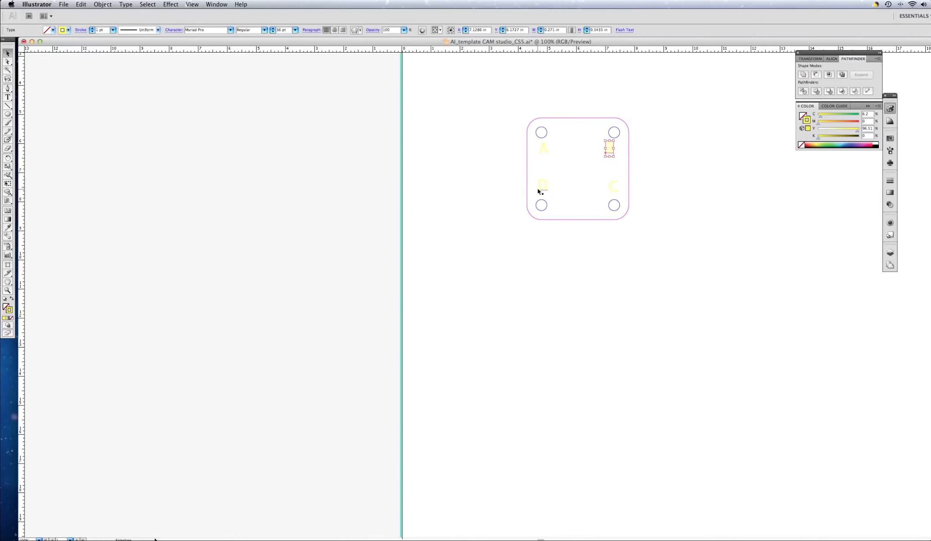
pyautogui.moveTo(542, 191); pyautogui.dragTo(542, 194)
pyautogui.moveTo(613, 191); pyautogui.dragTo(612, 191)
pyautogui.moveTo(612, 191); pyautogui.dragTo(610, 193)
pyautogui.click(617, 172)
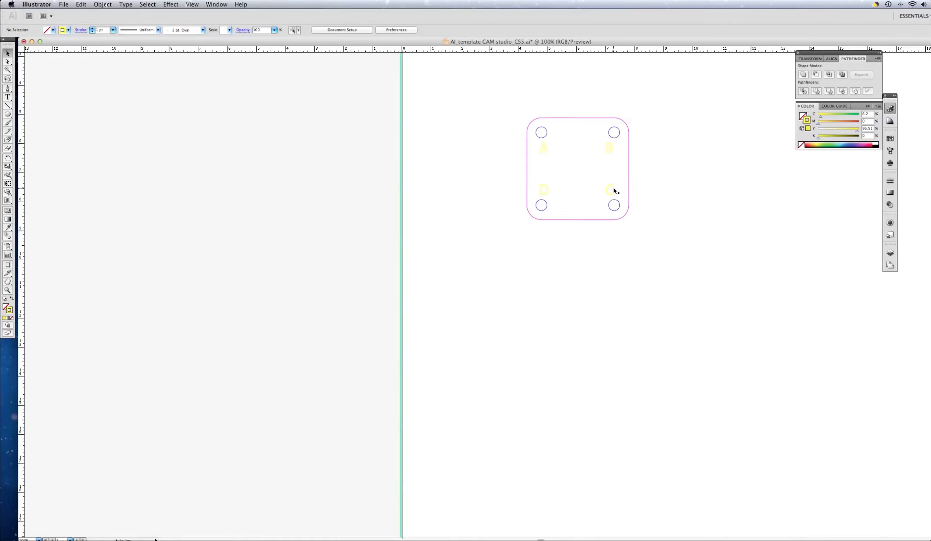
# Step: Convert the four letters A, B, C and D to outlines
pyautogui.click(547, 153)
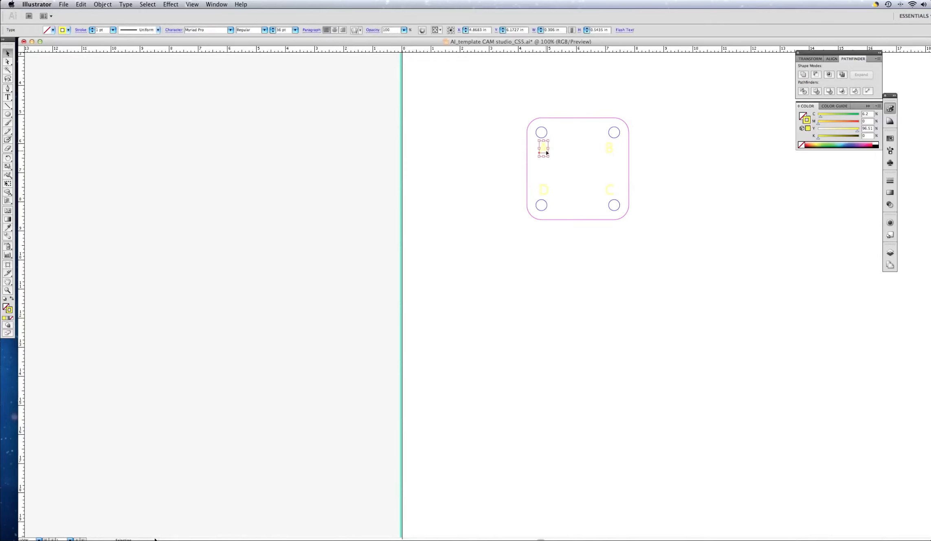
pyautogui.keyDown('shift'); pyautogui.click(609, 149); pyautogui.keyUp('shift')
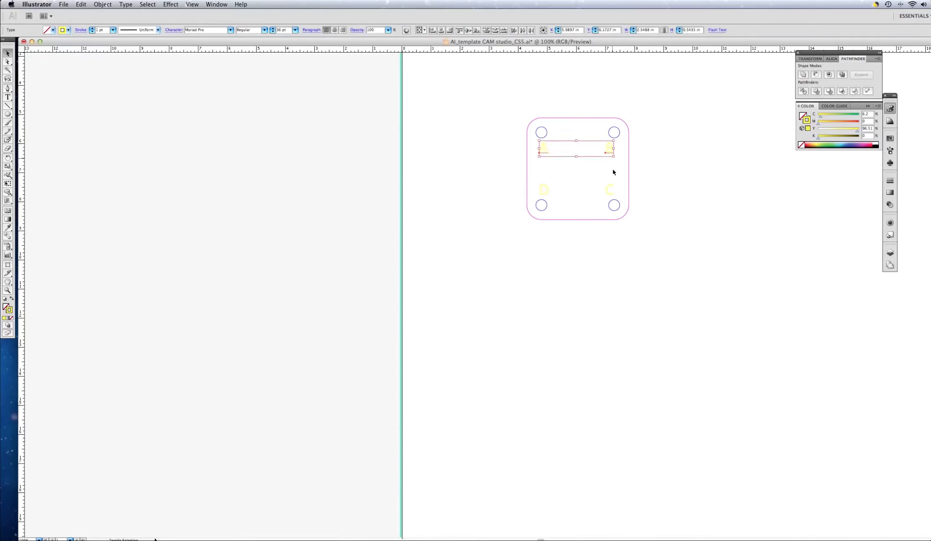
pyautogui.keyDown('shift'); pyautogui.click(607, 191); pyautogui.keyUp('shift')
pyautogui.keyDown('shift'); pyautogui.click(544, 189); pyautogui.keyUp('shift')
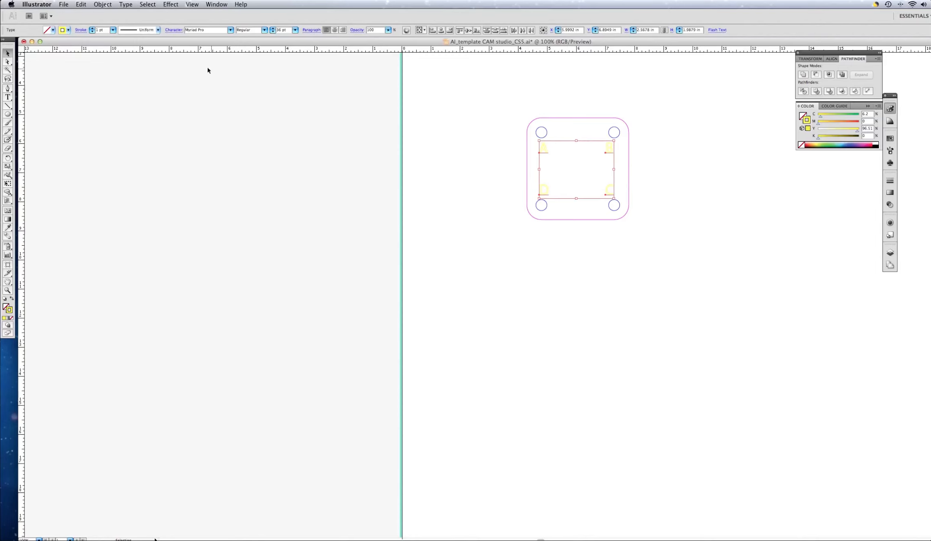
pyautogui.click(127, 5)
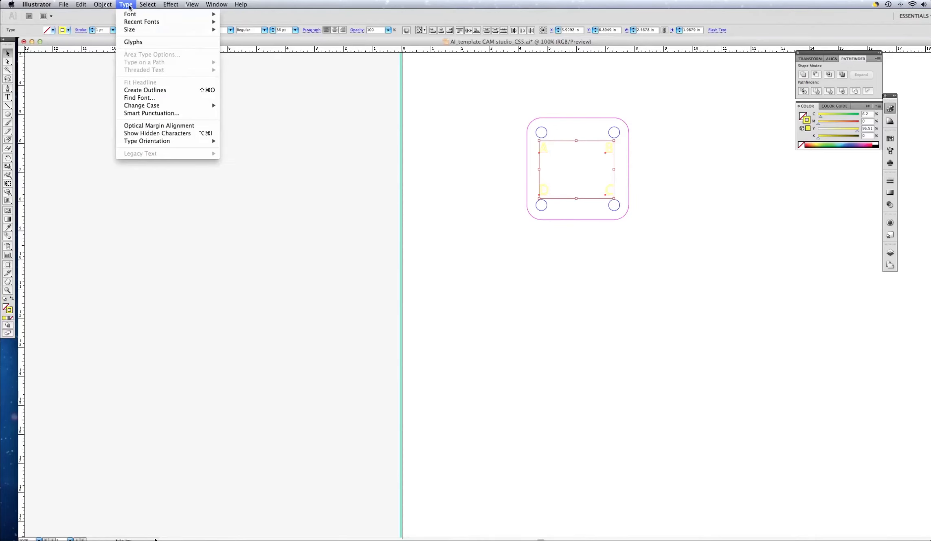
pyautogui.click(143, 90)
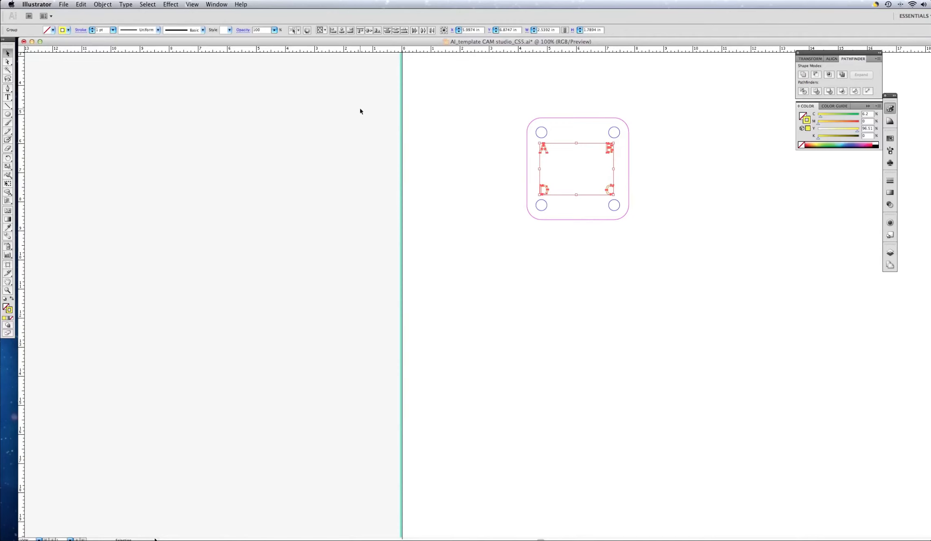